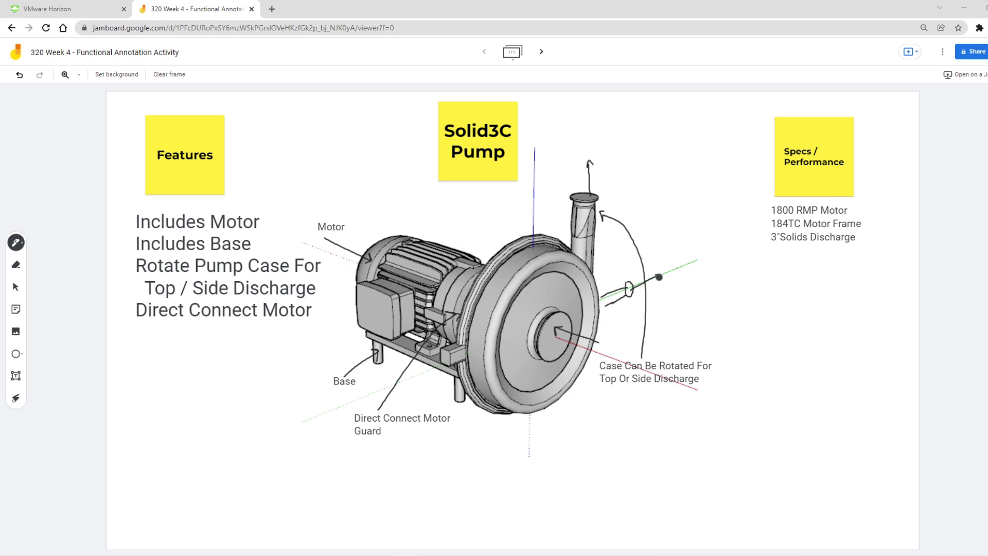
Step: Add a test line under Direct Connect Motor in the Features list, then delete it again
left_click(540, 52)
left_click(184, 174)
left_click(188, 255)
left_click(15, 286)
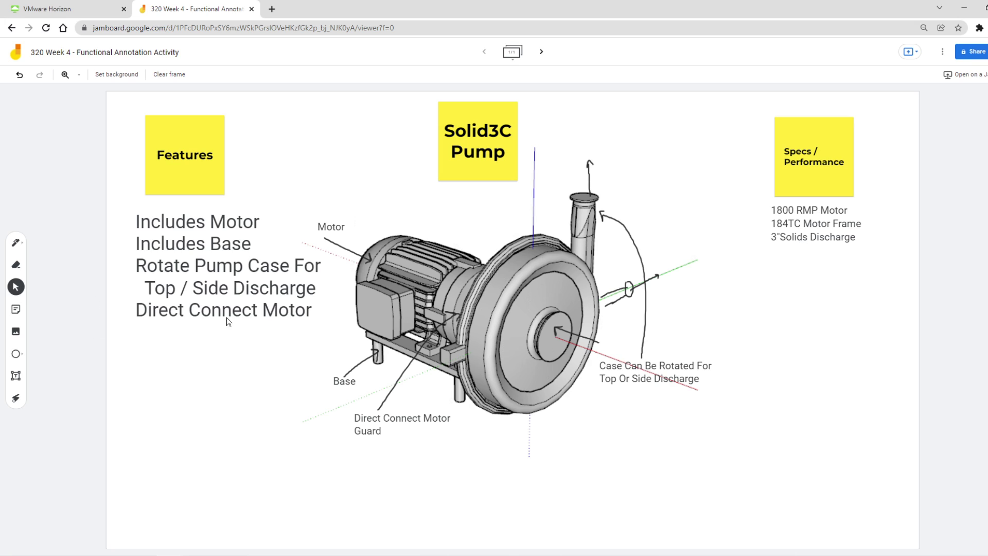
left_click(258, 312)
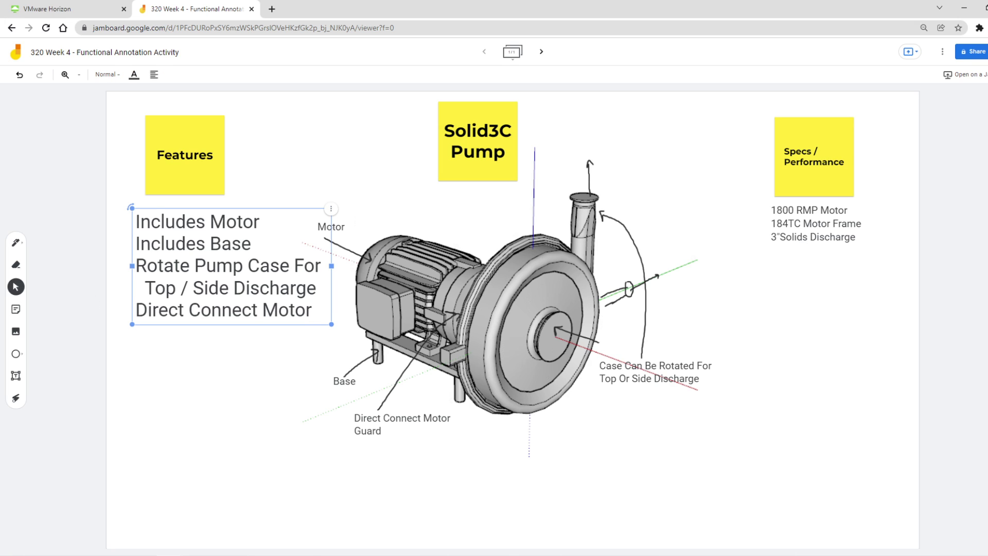
key("Return")
type("asdfas")
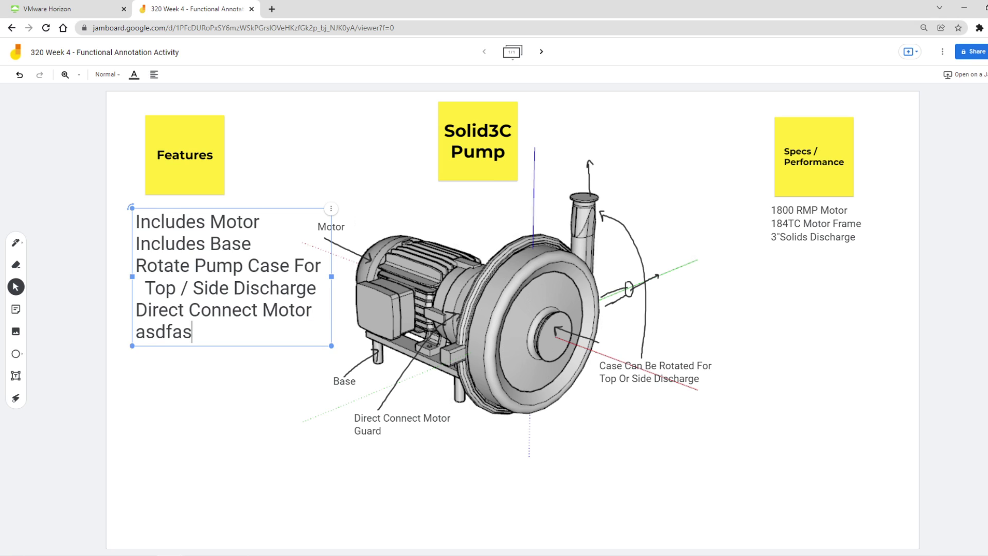
type("fasf")
mouse_move(224, 332)
left_mouse_down()
mouse_move(118, 332)
mouse_move(129, 333)
left_mouse_up()
key("Escape")
left_click_drag(224, 331, 136, 331)
key("BackSpace")
left_click(171, 379)
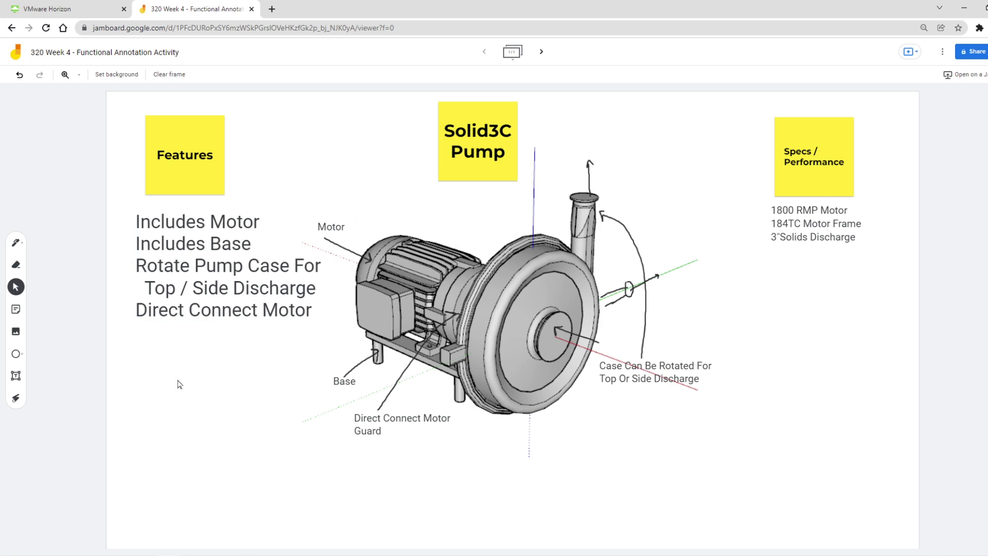
left_click(215, 295)
Step: Select and release the Motor label without changing it
left_click(106, 83)
left_click(84, 317)
left_click(337, 233)
left_click(352, 270)
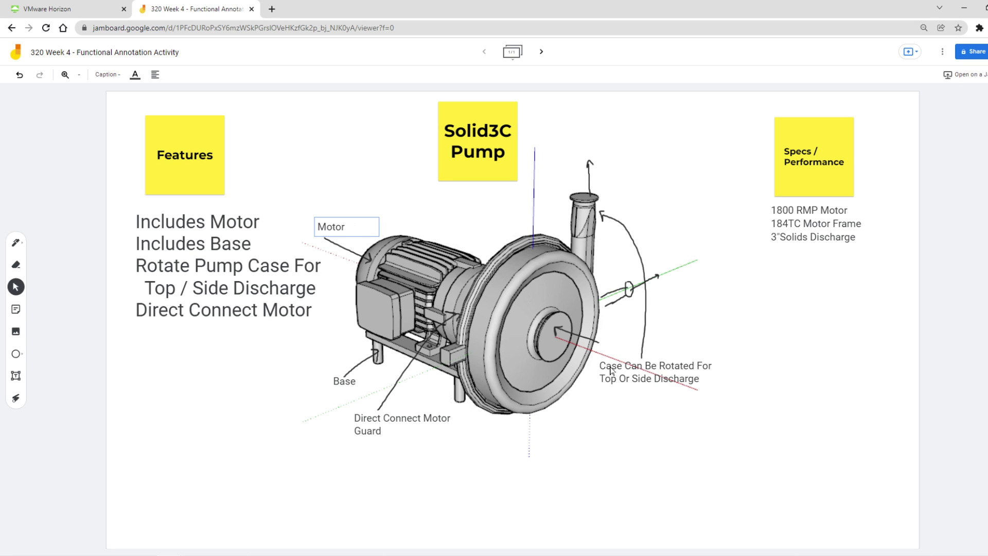
left_click(316, 225)
left_click(56, 317)
Step: Sketch a curved arrow left of the Solid3C note and erase it again
left_click(17, 245)
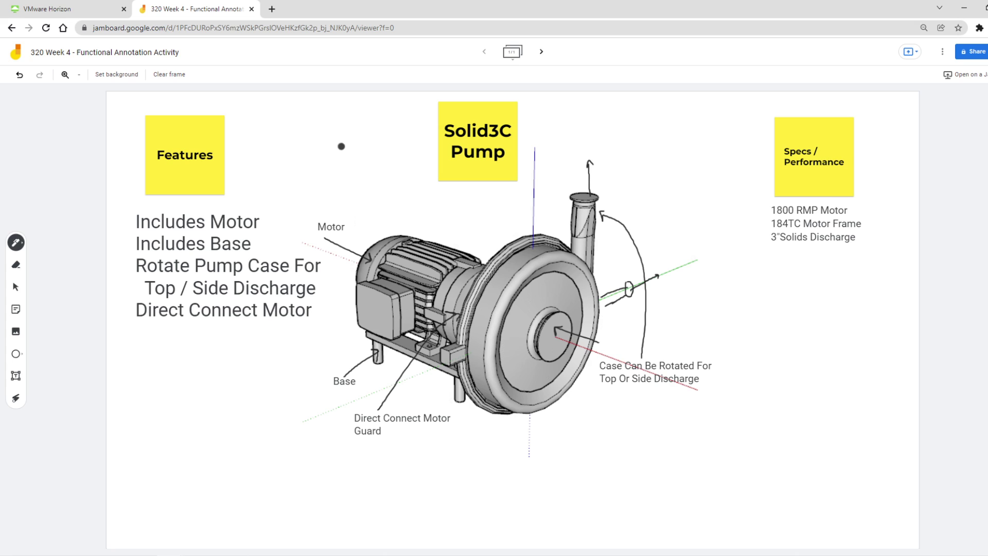
mouse_move(301, 146)
left_mouse_down()
mouse_move(369, 163)
mouse_move(346, 173)
left_mouse_up()
left_click(15, 265)
left_click_drag(369, 166, 306, 144)
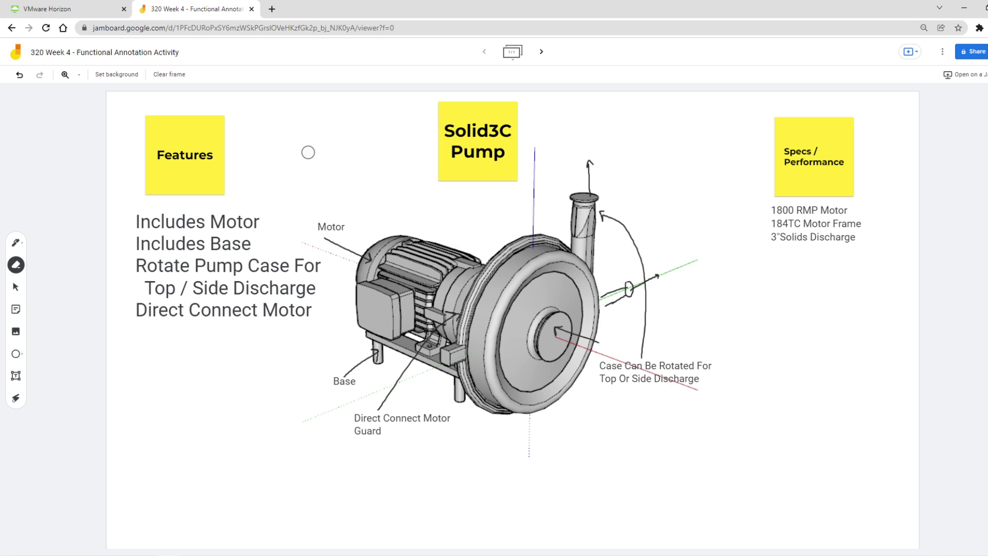
Step: Insert a space after 3" so the last spec line reads 3" Solids Discharge
left_click(16, 290)
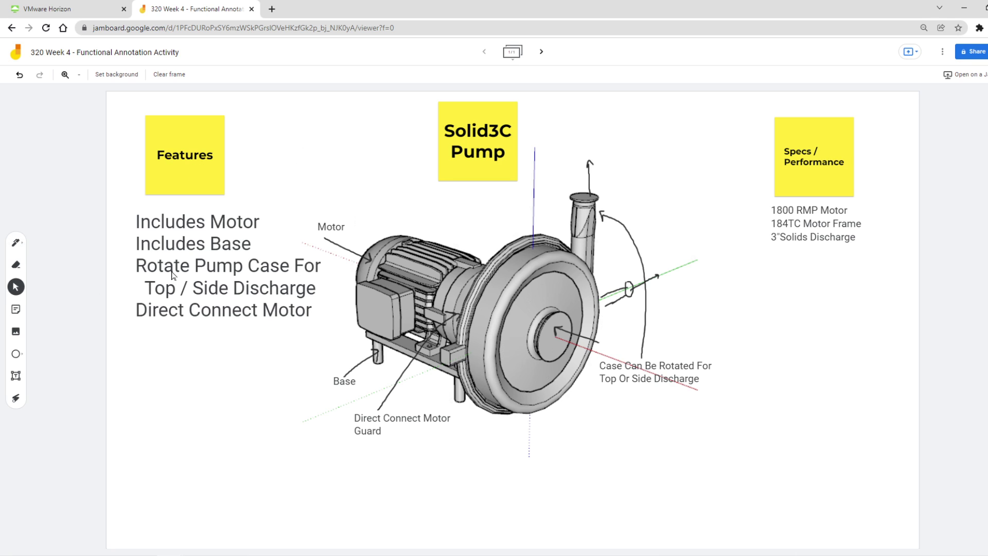
left_click(786, 168)
left_click(797, 216)
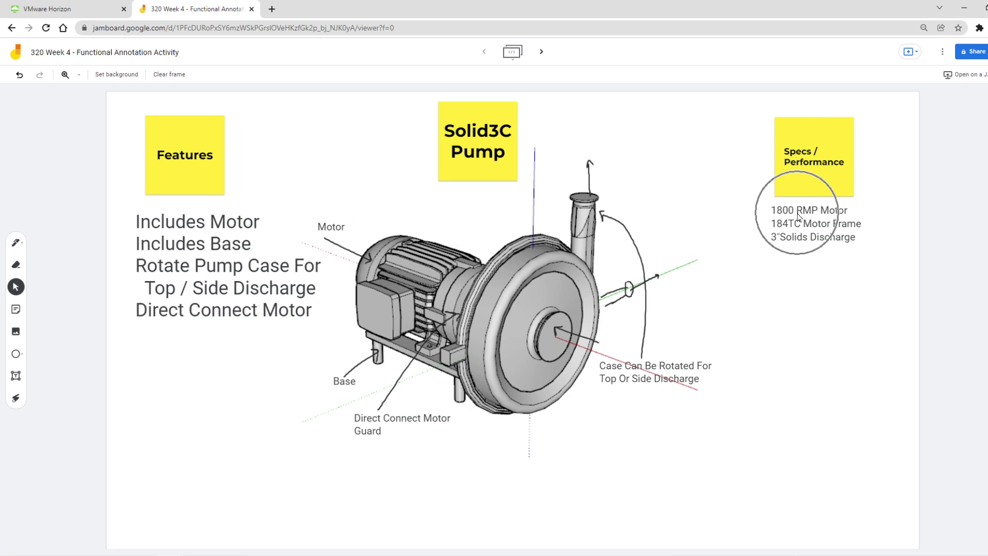
left_click(812, 243)
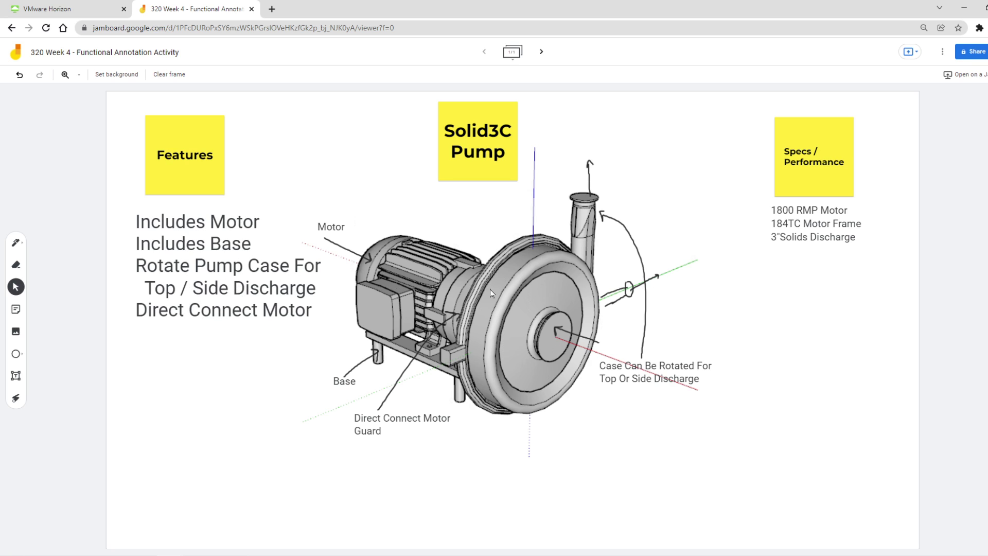
left_click(789, 211)
left_click(791, 229)
left_click(782, 244)
left_click(781, 244)
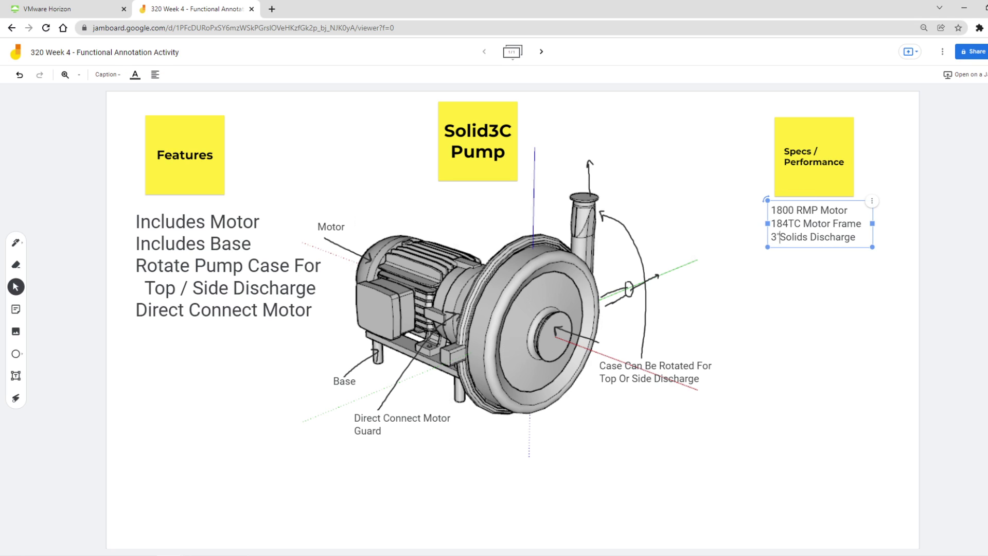
left_click(796, 266)
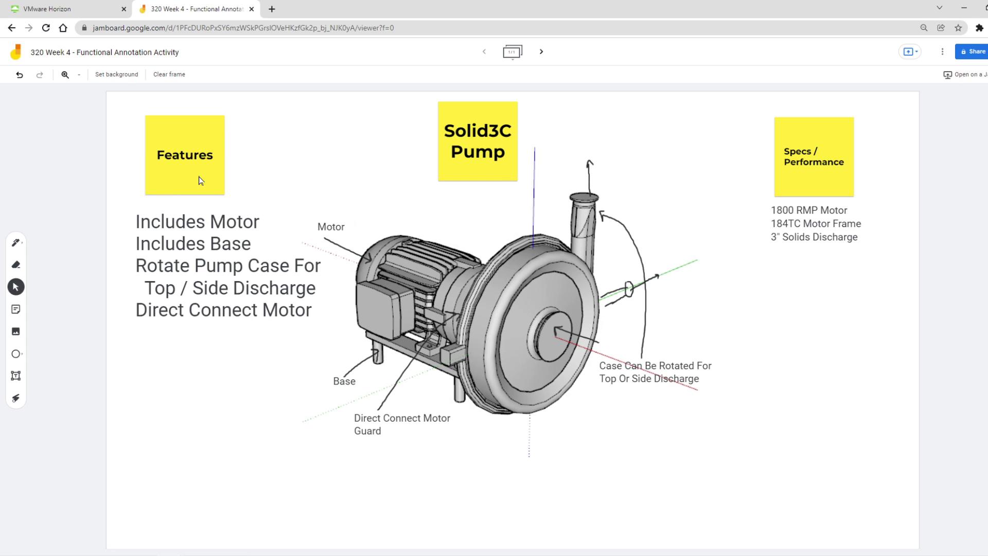
left_click(814, 177)
left_click(810, 162)
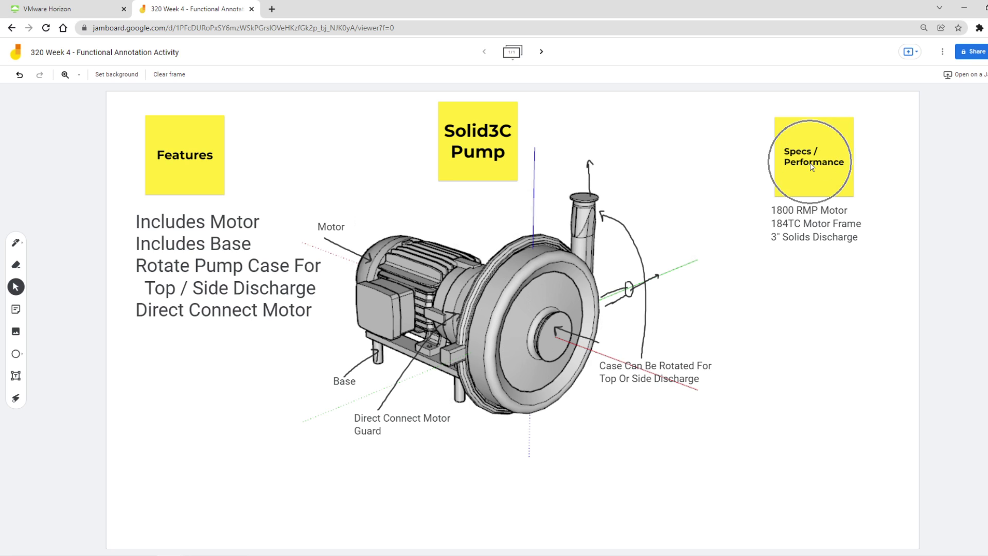
left_click(785, 228)
left_click(791, 228)
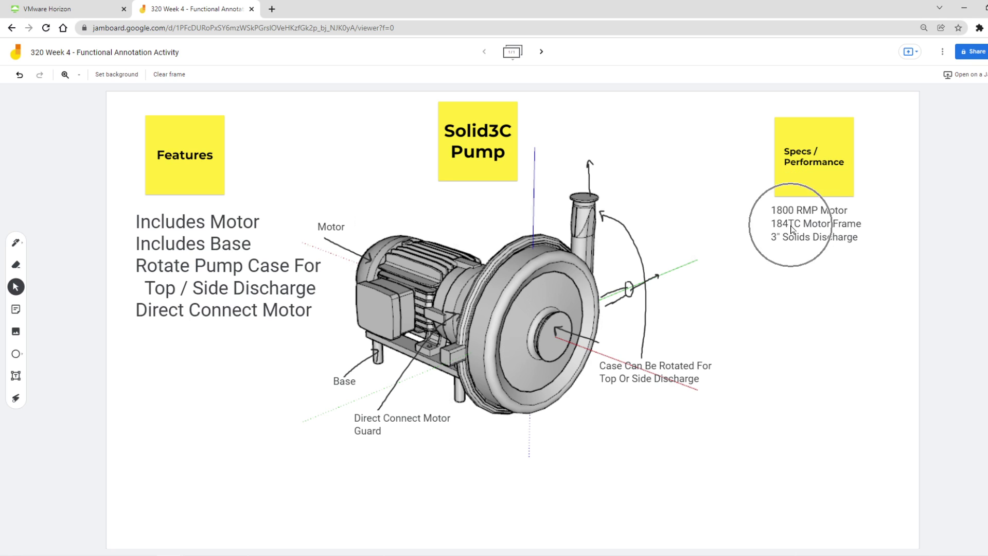
left_click(789, 213)
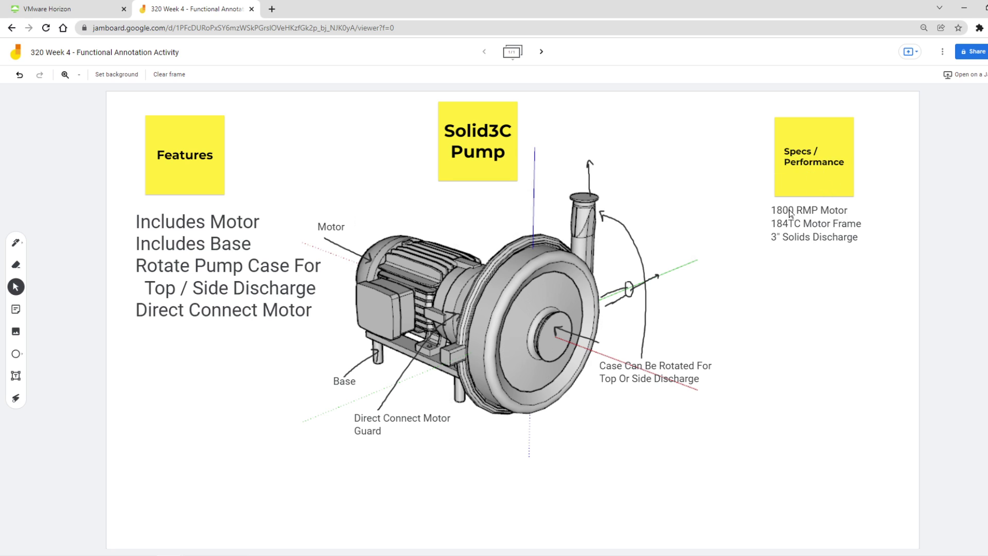
left_click(789, 213)
left_click(586, 197)
left_click(521, 269)
left_click(193, 180)
left_click(811, 181)
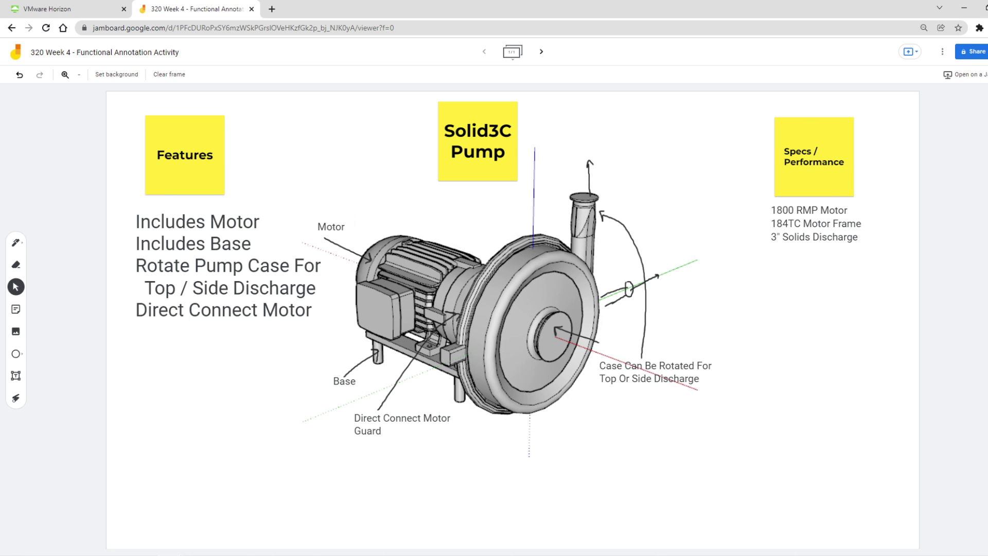